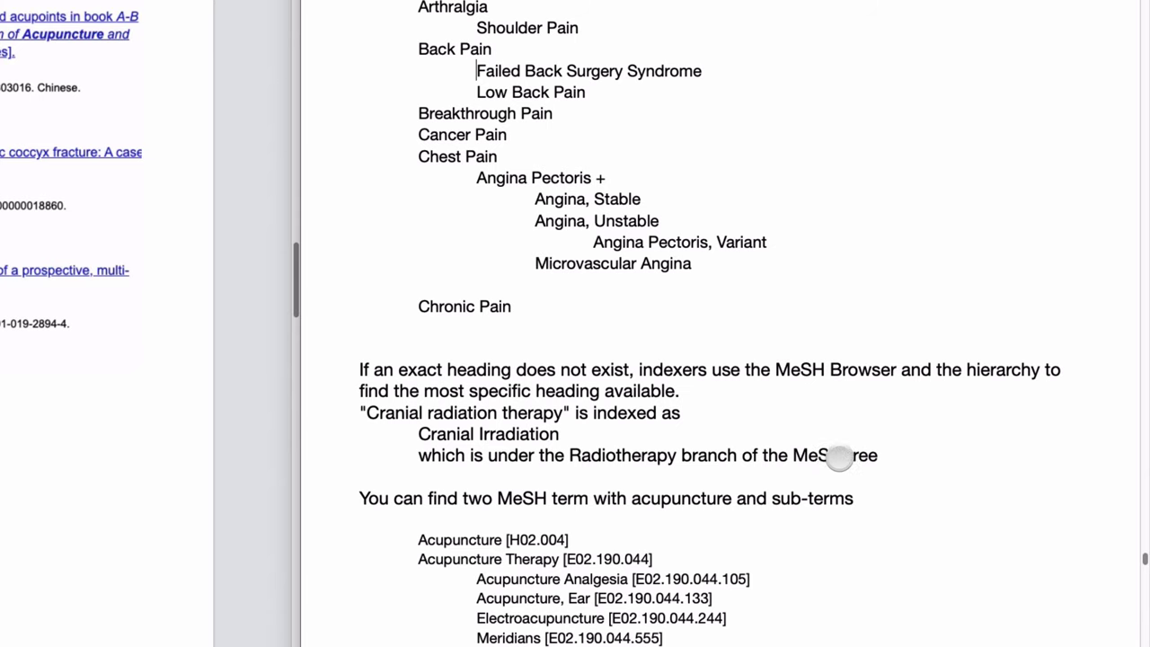
Step: Examine the notes on MeSH headings for acupuncture and their sub-terms, highlighting the term Electroacupuncture
{"action": "scroll", "coordinate": [840, 457], "scroll_direction": "down", "scroll_amount": 2}
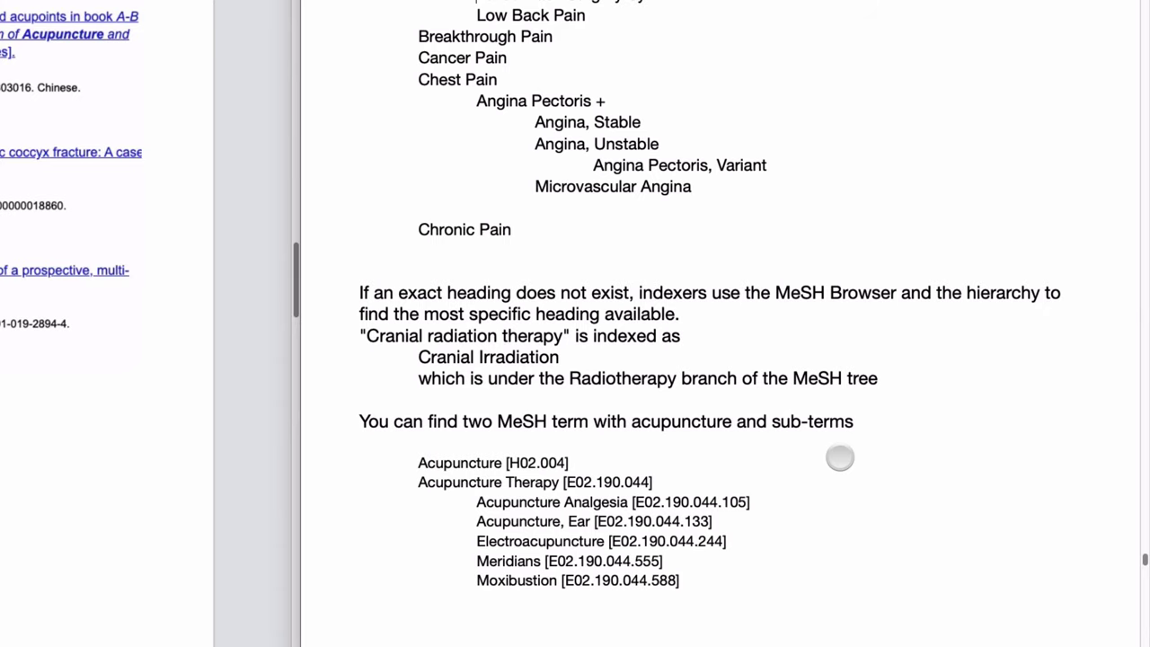
{"action": "scroll", "coordinate": [693, 381], "scroll_direction": "down", "scroll_amount": 3}
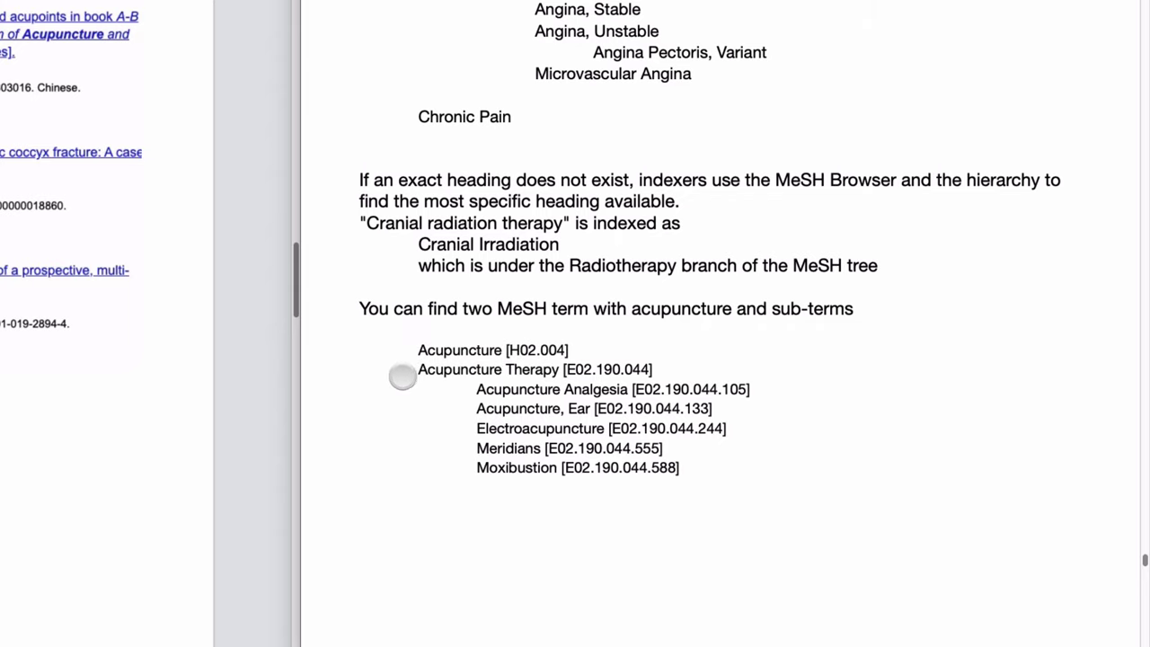
{"action": "scroll", "coordinate": [406, 375], "scroll_direction": "up", "scroll_amount": 1}
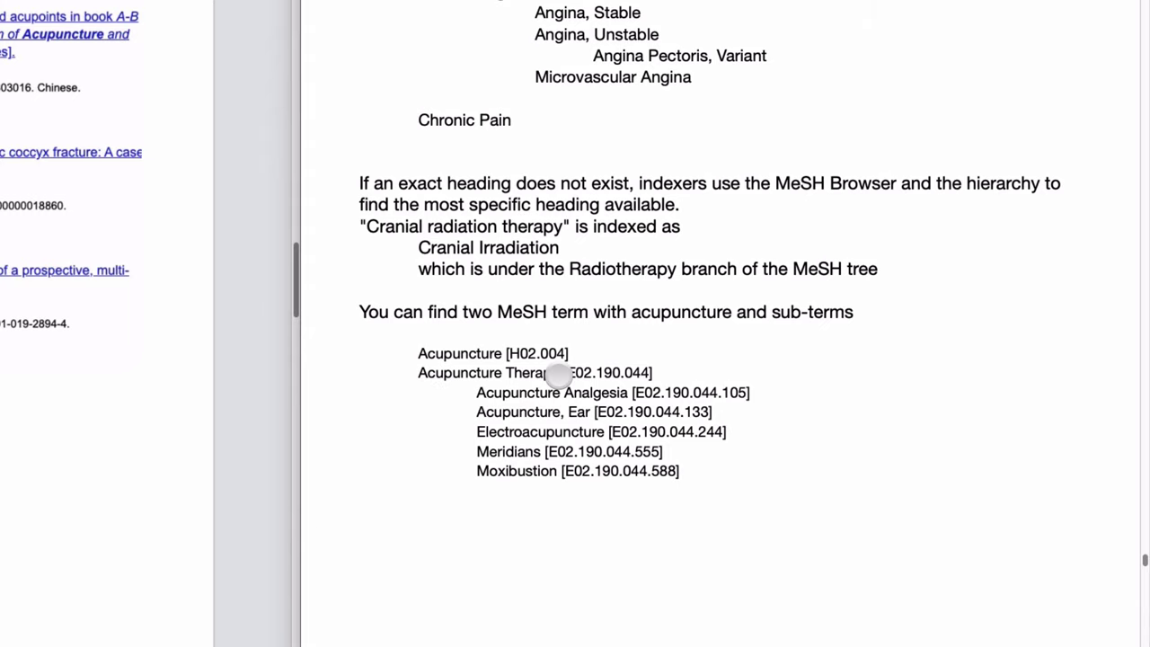
{"action": "scroll", "coordinate": [414, 377], "scroll_direction": "down", "scroll_amount": 1}
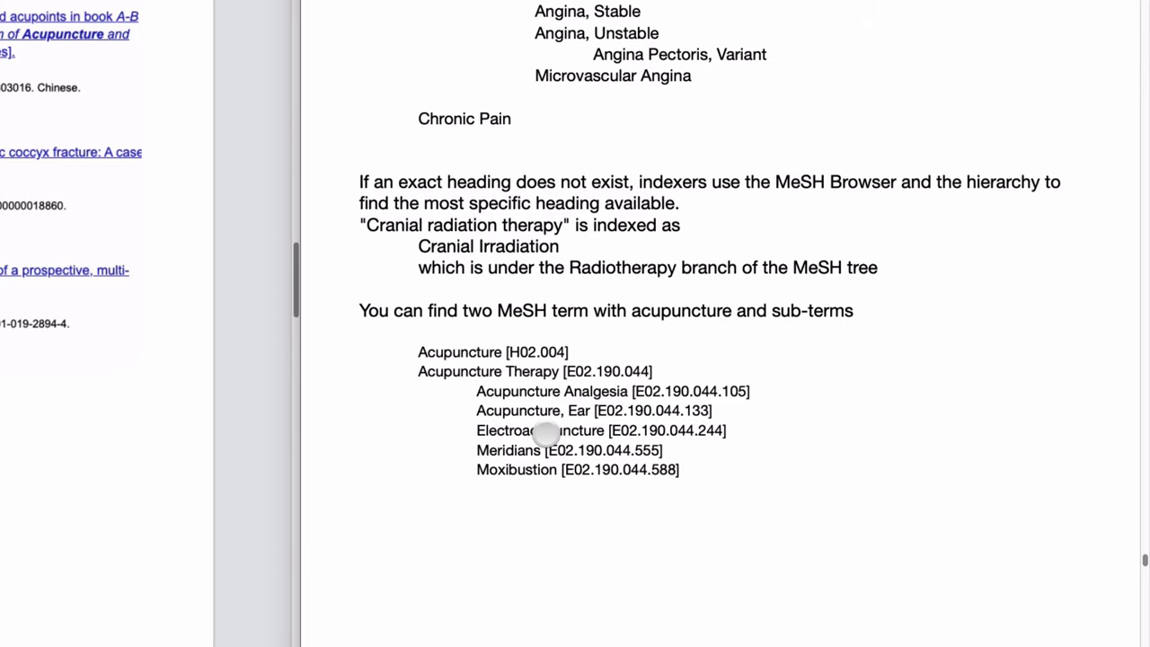
{"action": "scroll", "coordinate": [531, 431], "scroll_direction": "down", "scroll_amount": 1}
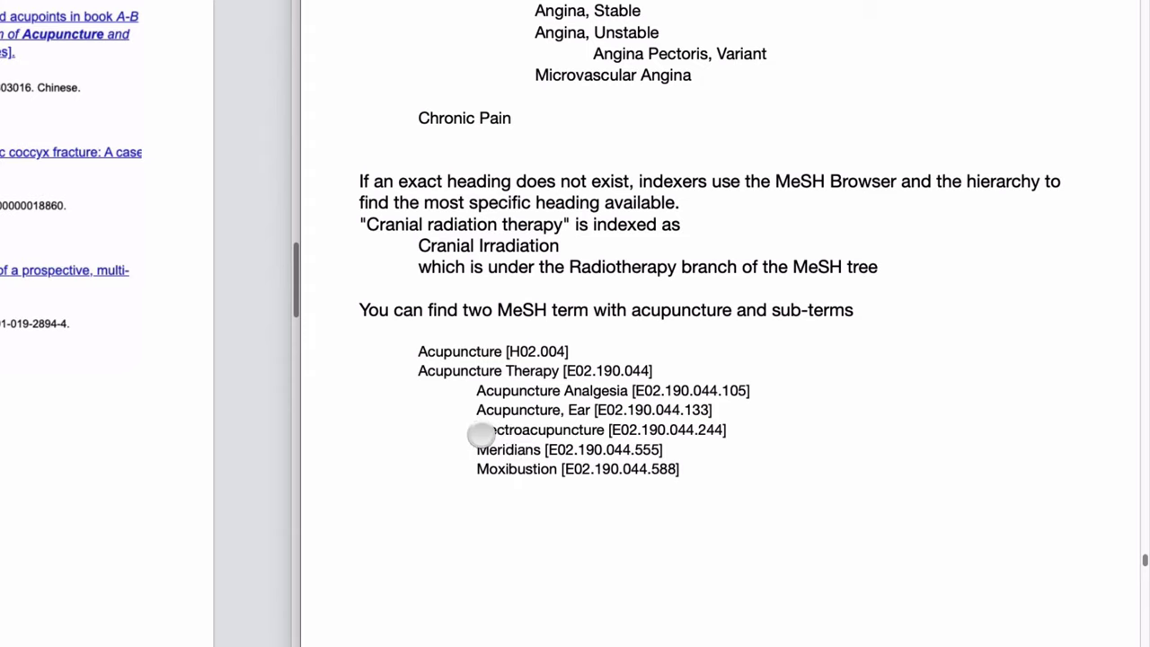
{"action": "left_click_drag", "start_coordinate": [482, 433], "coordinate": [605, 432]}
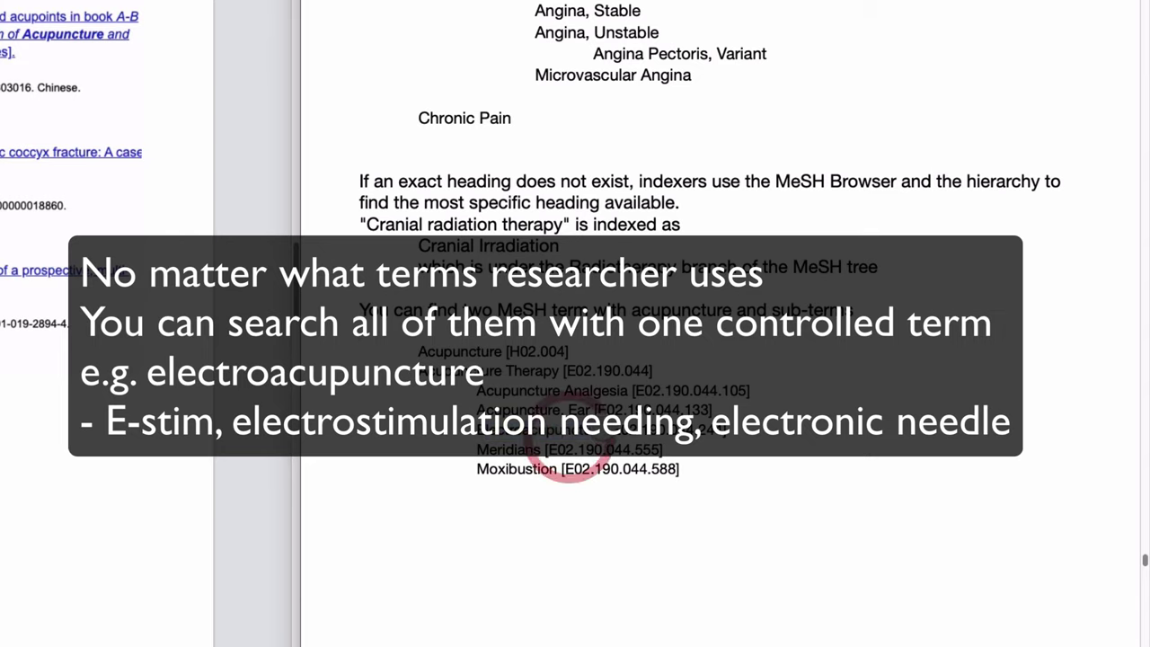
{"action": "left_click", "coordinate": [477, 442]}
{"action": "scroll", "coordinate": [477, 442], "scroll_direction": "down", "scroll_amount": 10}
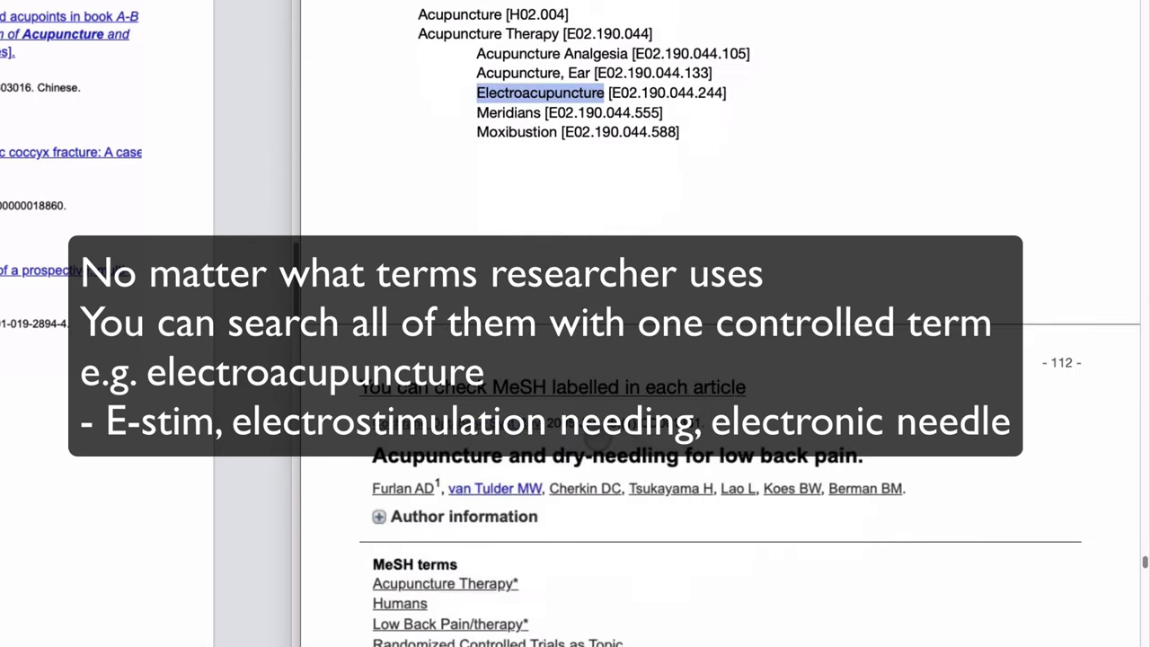
{"action": "scroll", "coordinate": [598, 441], "scroll_direction": "up", "scroll_amount": 1}
{"action": "scroll", "coordinate": [598, 441], "scroll_direction": "down", "scroll_amount": 3}
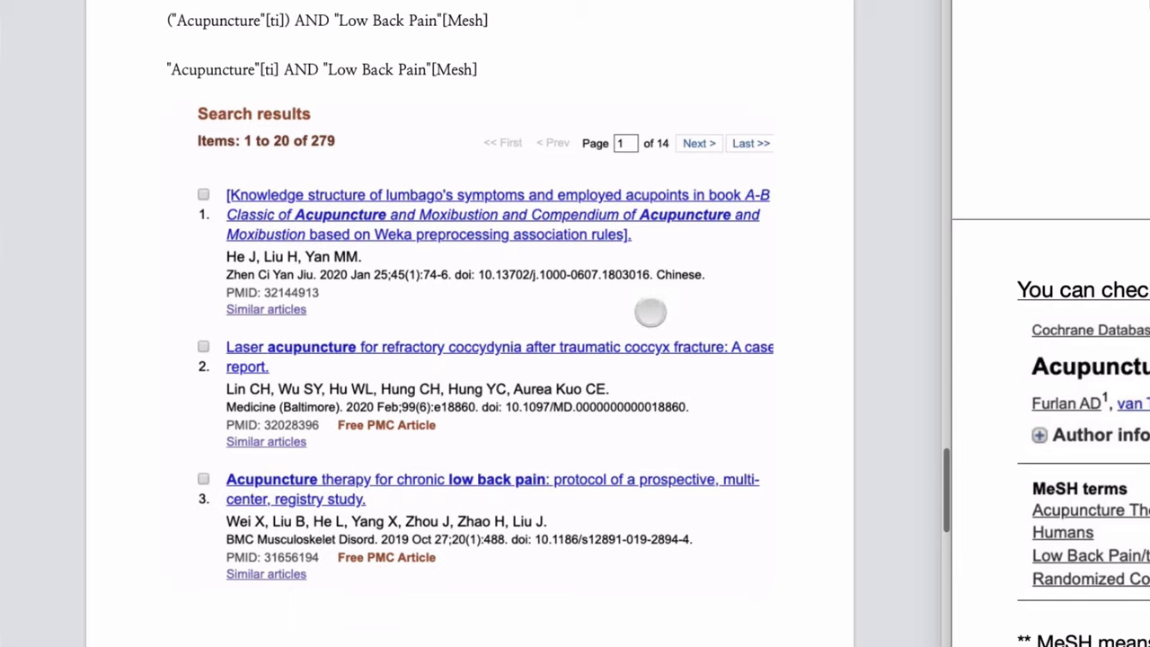
Step: Switch to PubMed in the browser and return from the open article to the acupuncture and low back pain search results
{"action": "left_click", "coordinate": [618, 327]}
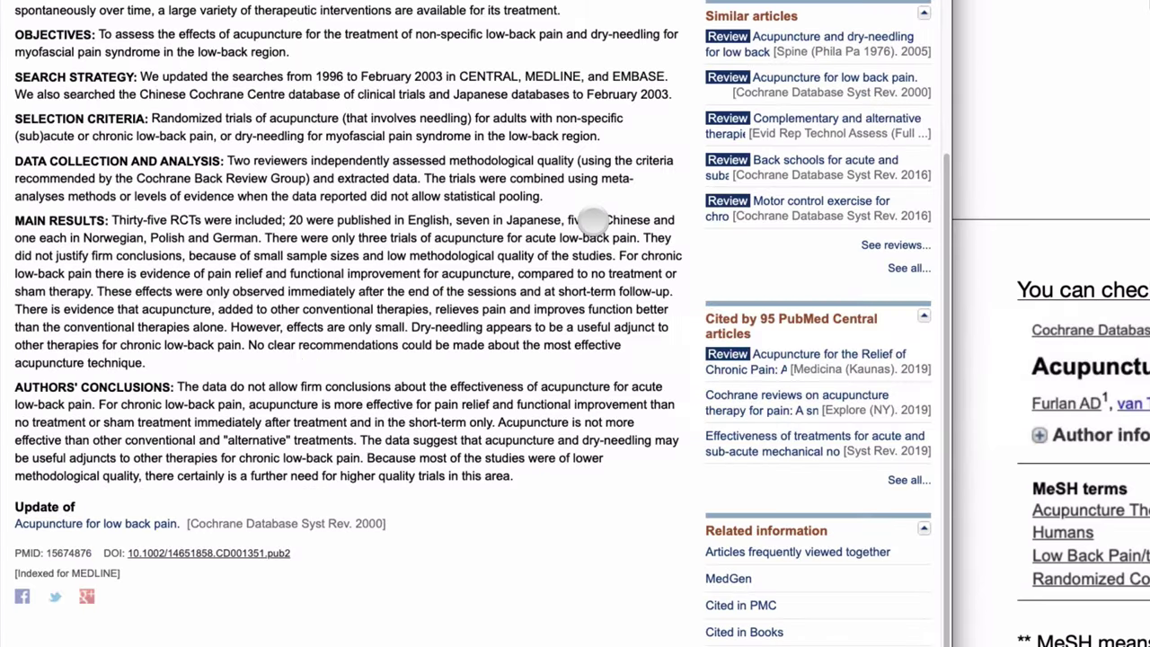
{"action": "scroll", "coordinate": [557, 198], "scroll_direction": "up", "scroll_amount": 5}
{"action": "scroll", "coordinate": [493, 158], "scroll_direction": "down", "scroll_amount": 1}
{"action": "key", "text": "alt+Left"}
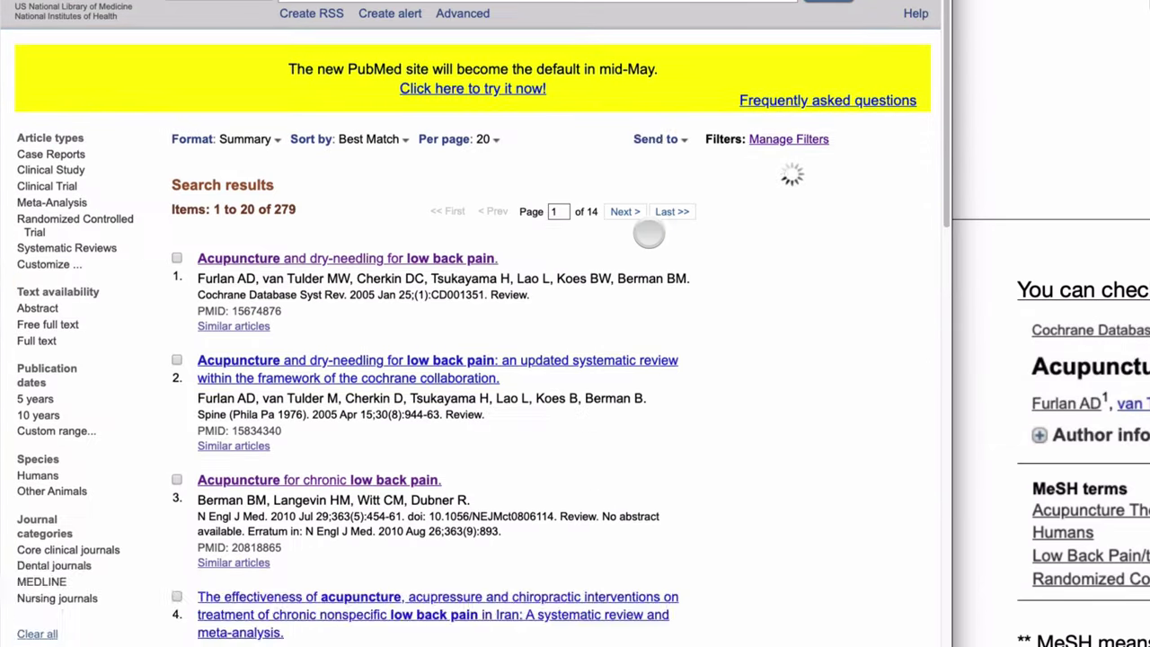
{"action": "scroll", "coordinate": [655, 238], "scroll_direction": "down", "scroll_amount": 3}
{"action": "scroll", "coordinate": [261, 180], "scroll_direction": "up", "scroll_amount": 1}
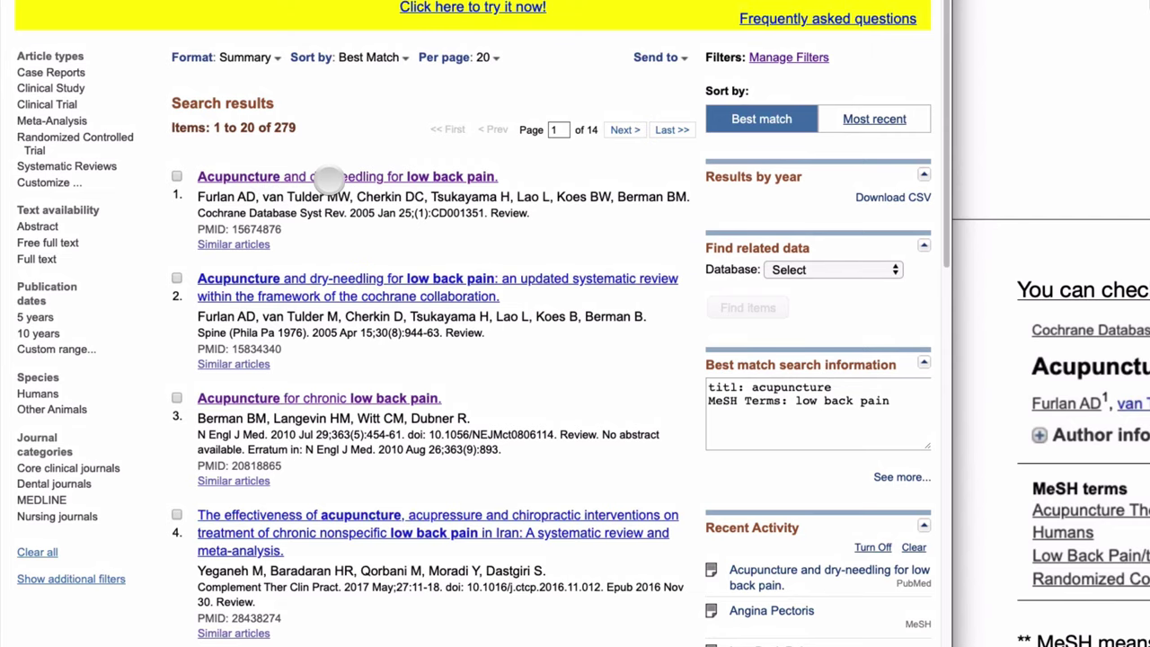
Step: Open the article "Acupuncture and dry-needling for low back pain", expand its publication types and MeSH terms, and review them against the abstract
{"action": "left_click", "coordinate": [418, 180]}
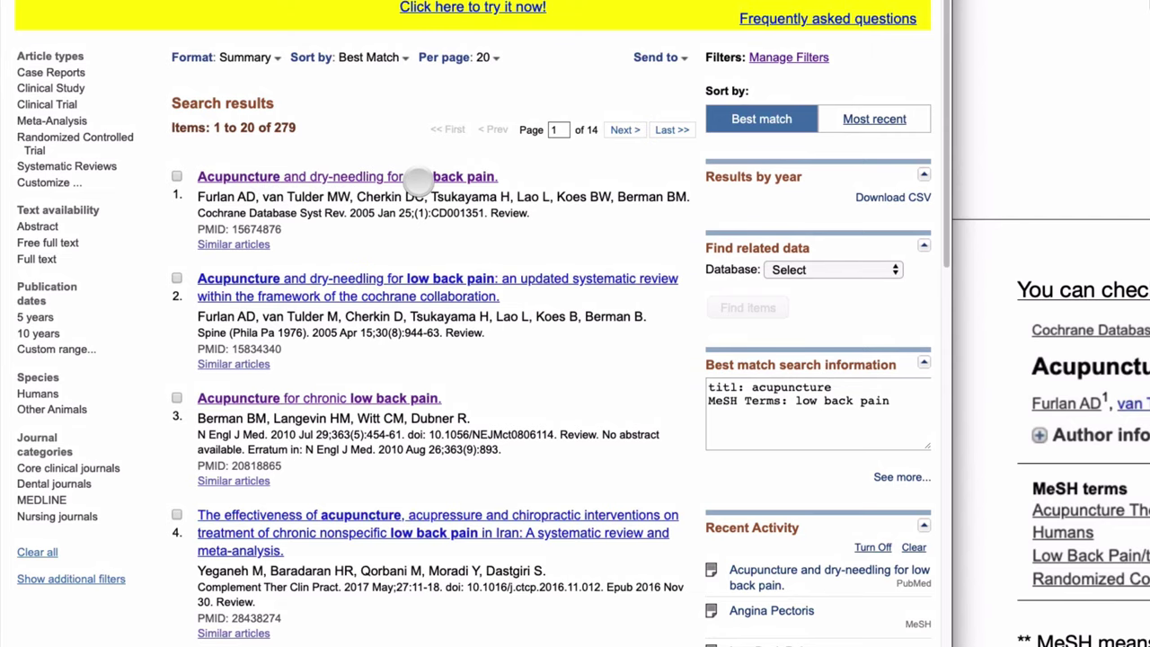
{"action": "scroll", "coordinate": [418, 180], "scroll_direction": "down", "scroll_amount": 10}
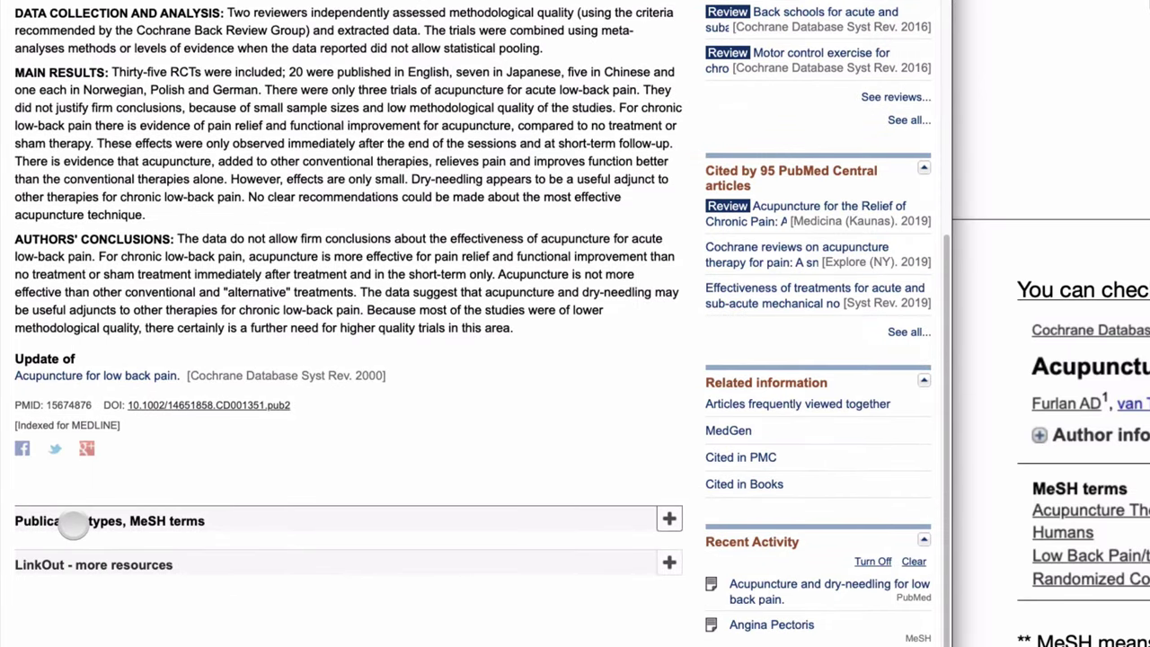
{"action": "left_click", "coordinate": [200, 520]}
{"action": "scroll", "coordinate": [200, 521], "scroll_direction": "down", "scroll_amount": 3}
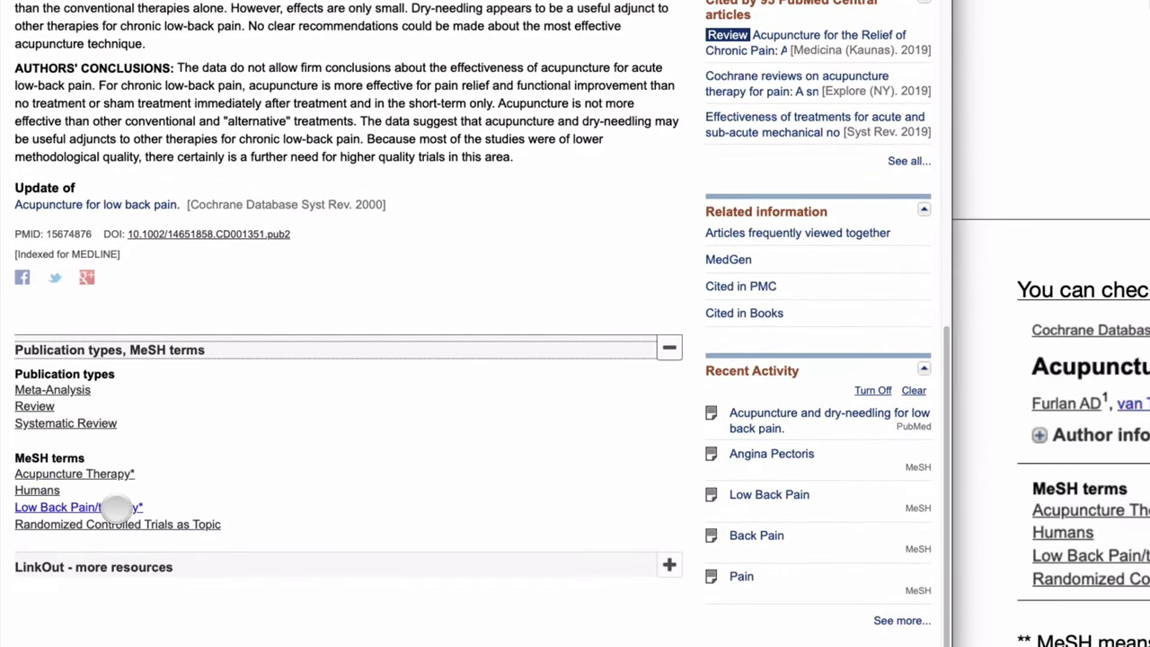
{"action": "scroll", "coordinate": [115, 508], "scroll_direction": "up", "scroll_amount": 5}
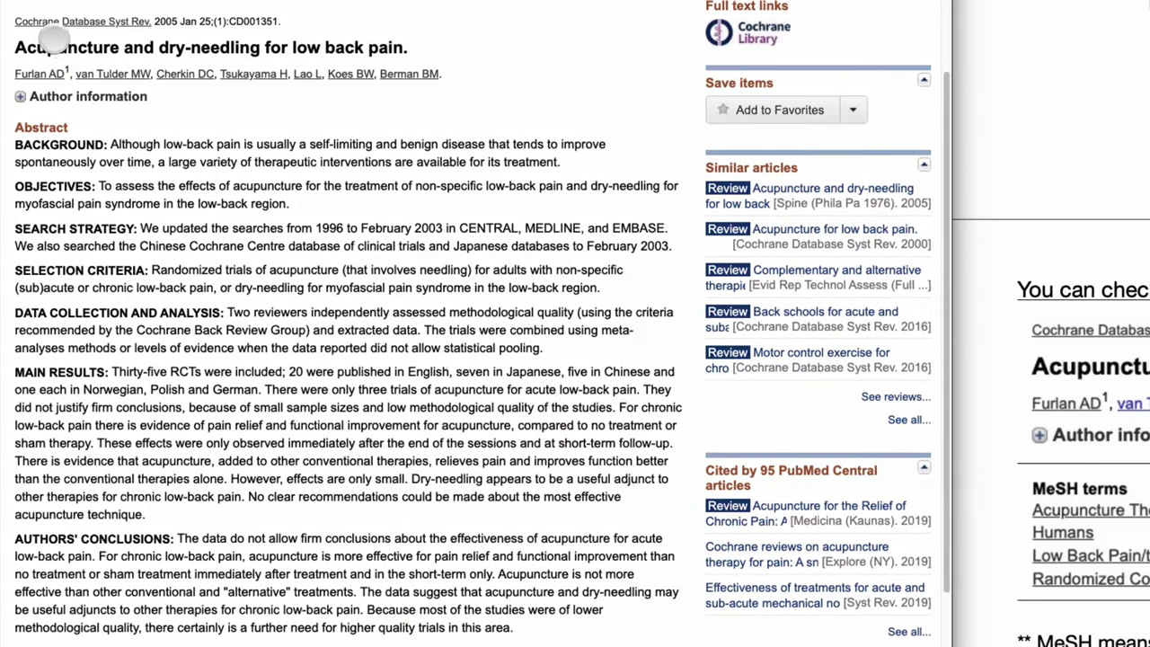
{"action": "scroll", "coordinate": [347, 334], "scroll_direction": "down", "scroll_amount": 4}
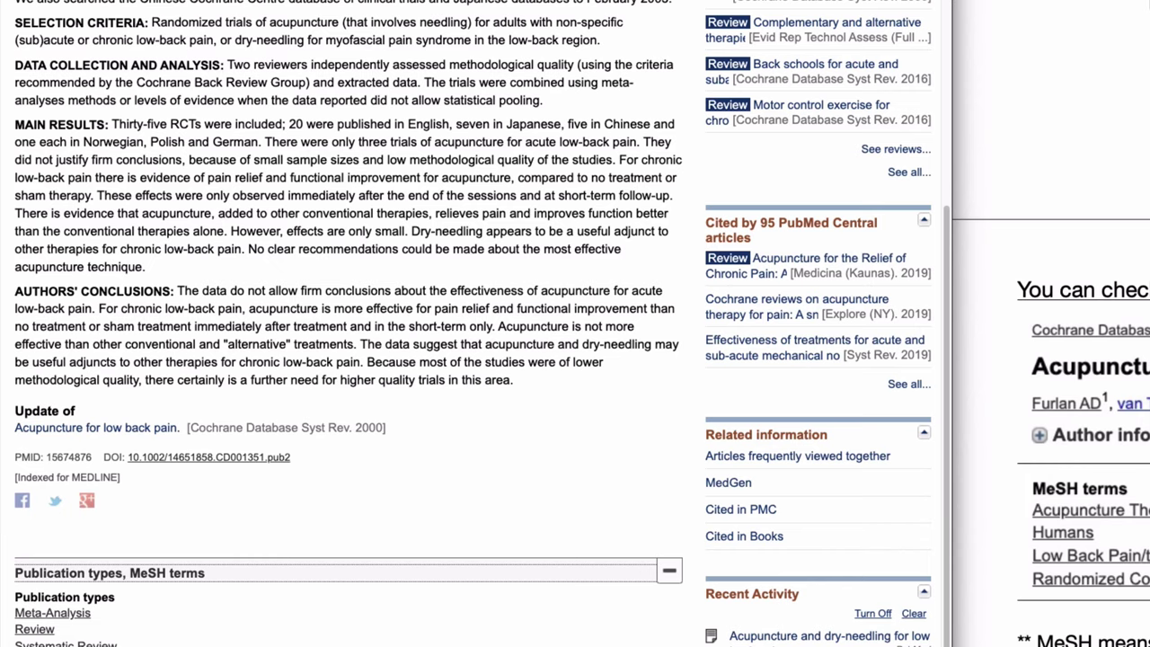
Step: In the notes, reword the remark below the article's MeSH terms so that it begins "MeSH might not give you"
{"action": "scroll", "coordinate": [1096, 521], "scroll_direction": "down", "scroll_amount": 3}
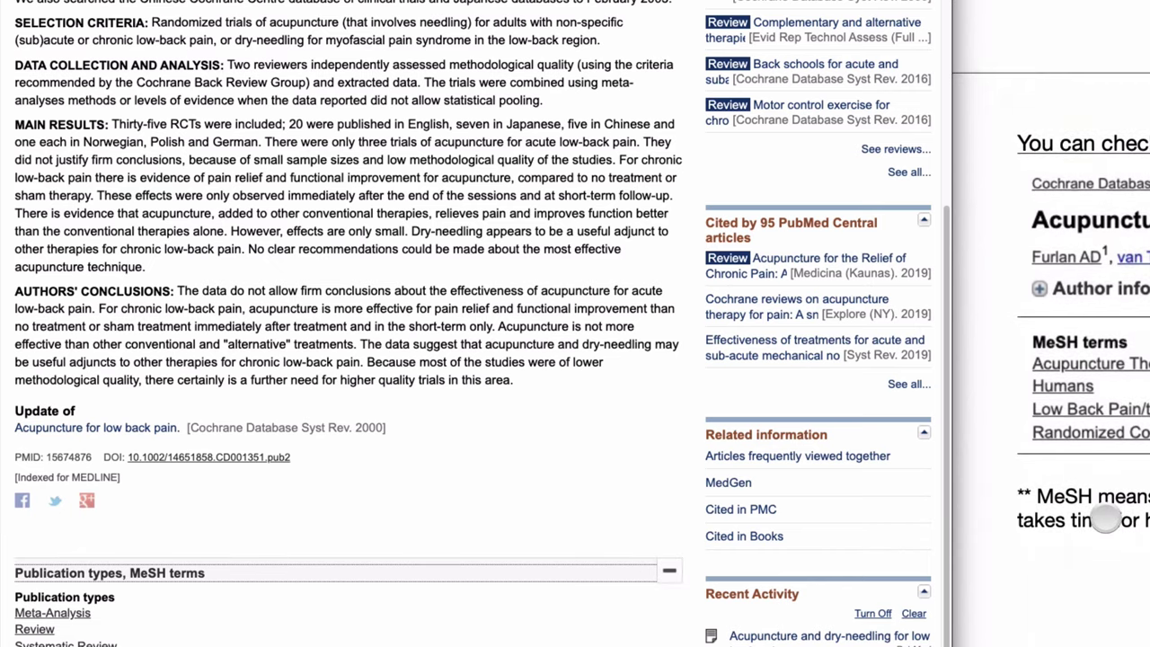
{"action": "left_click_drag", "start_coordinate": [1149, 496], "coordinate": [1098, 496]}
{"action": "key", "text": "BackSpace"}
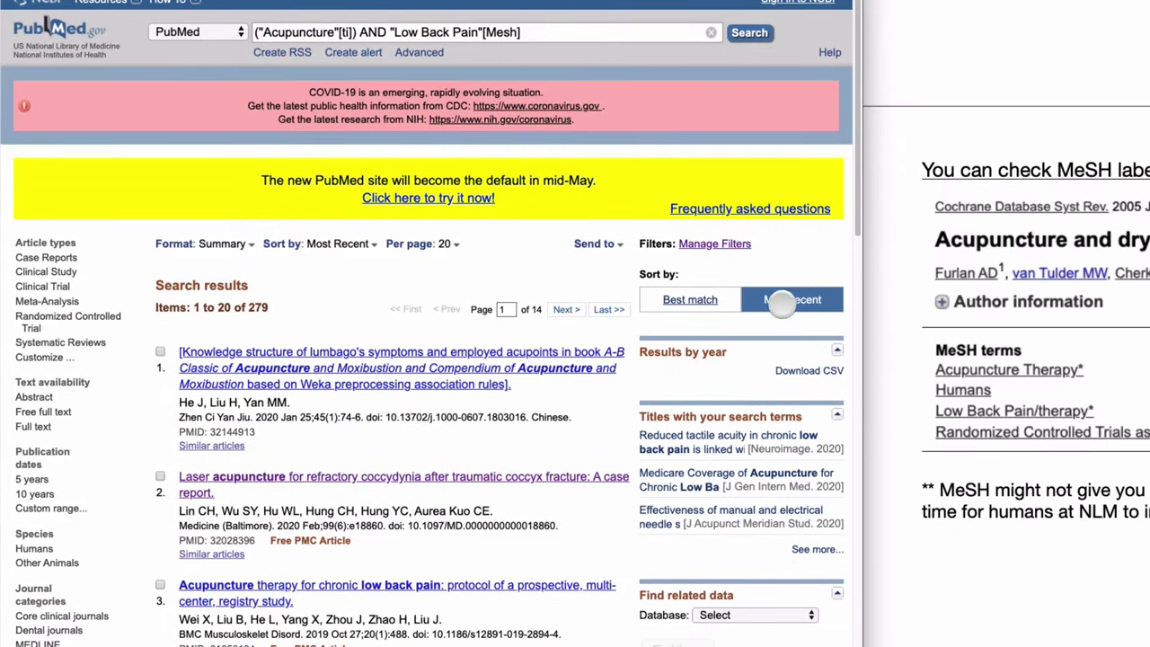
Step: Open the most recent result, on the knowledge structure of lumbago's symptoms, check its MeSH terms section, and return to the results
{"action": "left_click", "coordinate": [363, 382]}
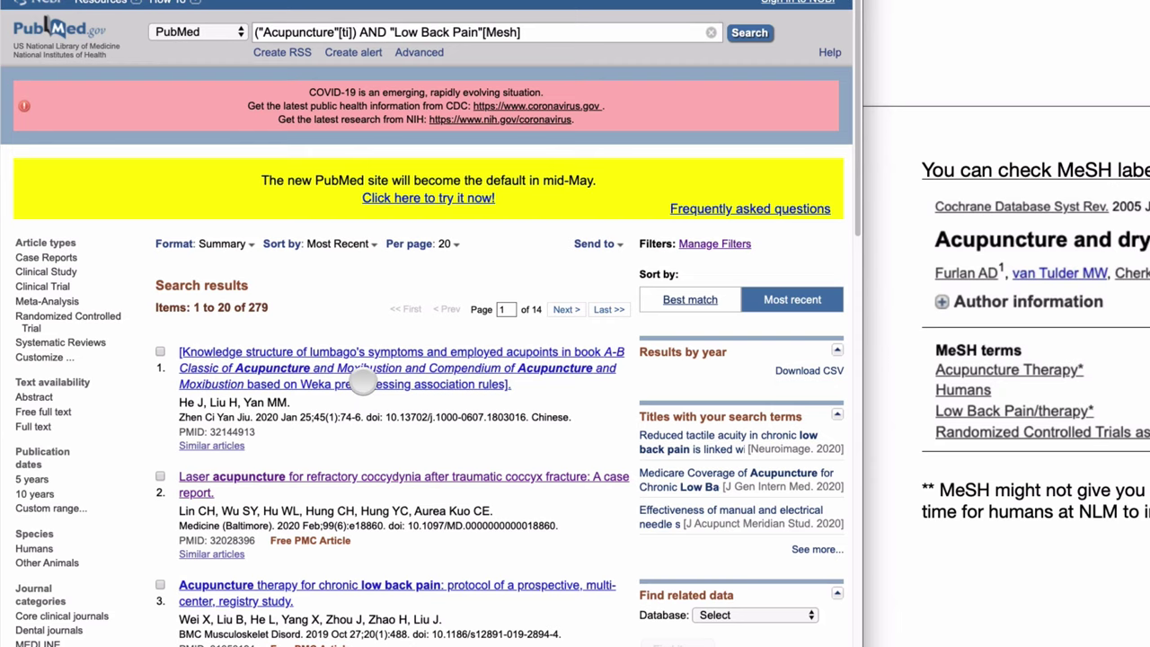
{"action": "scroll", "coordinate": [363, 382], "scroll_direction": "down", "scroll_amount": 3}
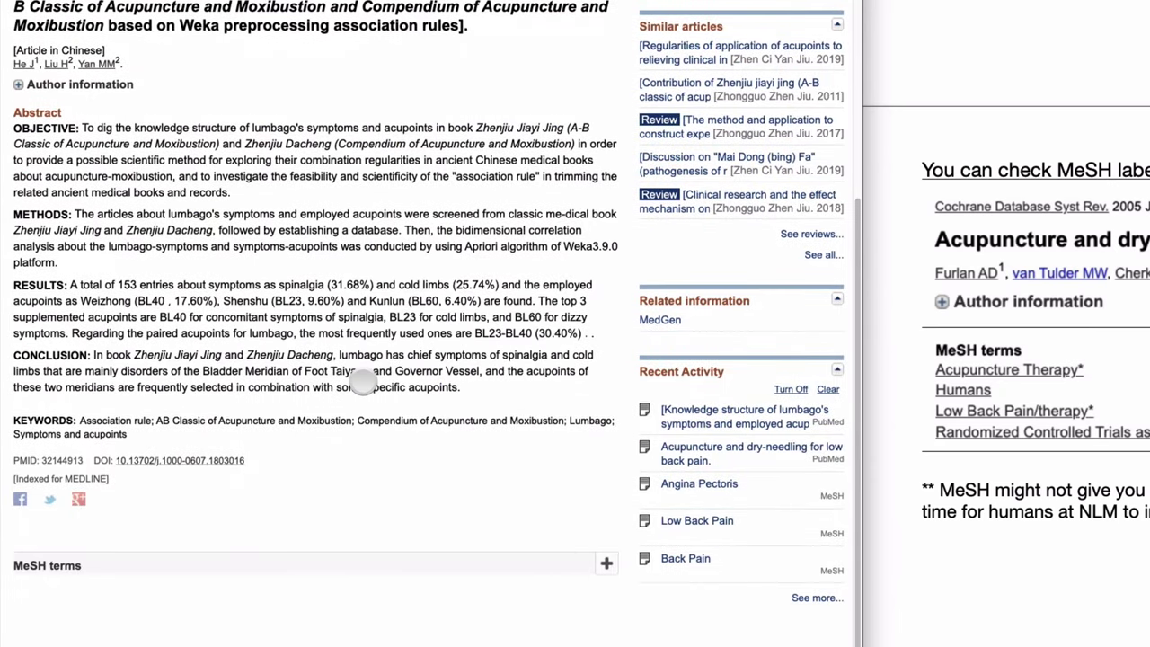
{"action": "left_click", "coordinate": [235, 557]}
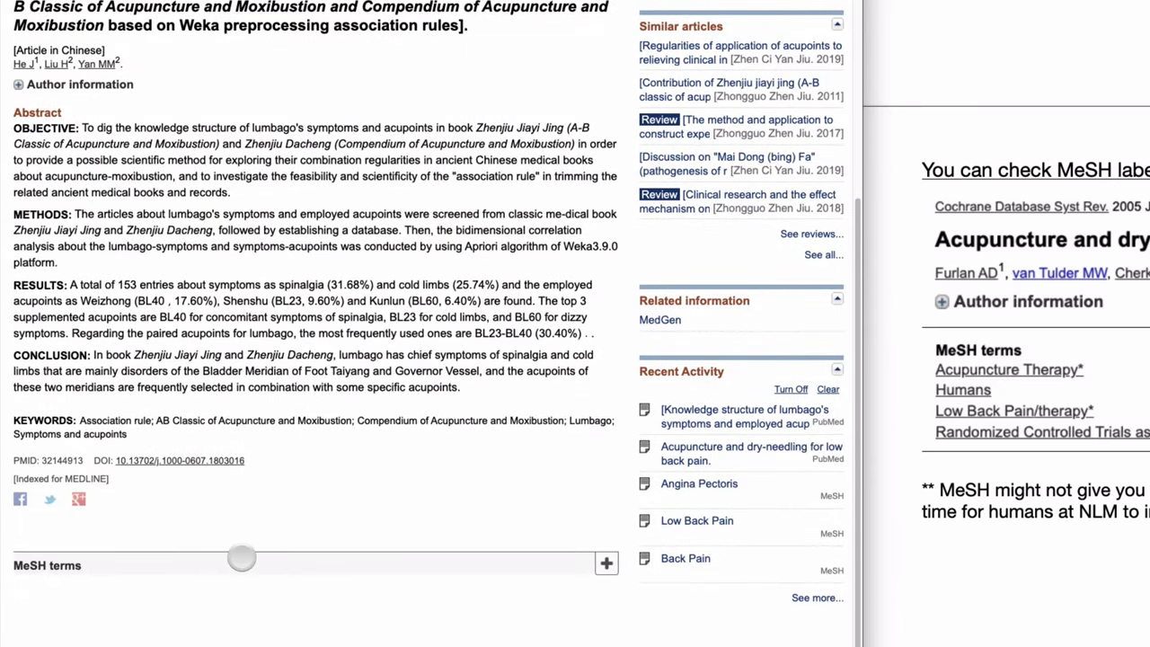
{"action": "scroll", "coordinate": [241, 559], "scroll_direction": "up", "scroll_amount": 5}
{"action": "key", "text": "alt+Left"}
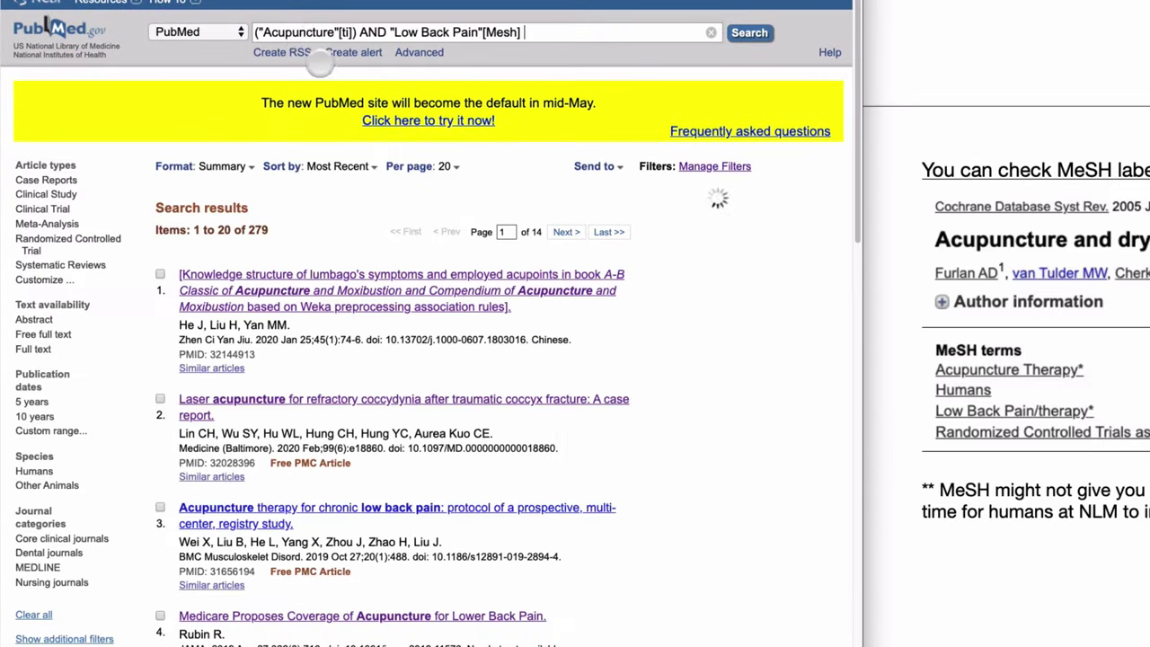
{"action": "left_click_drag", "start_coordinate": [475, 30], "coordinate": [142, 27]}
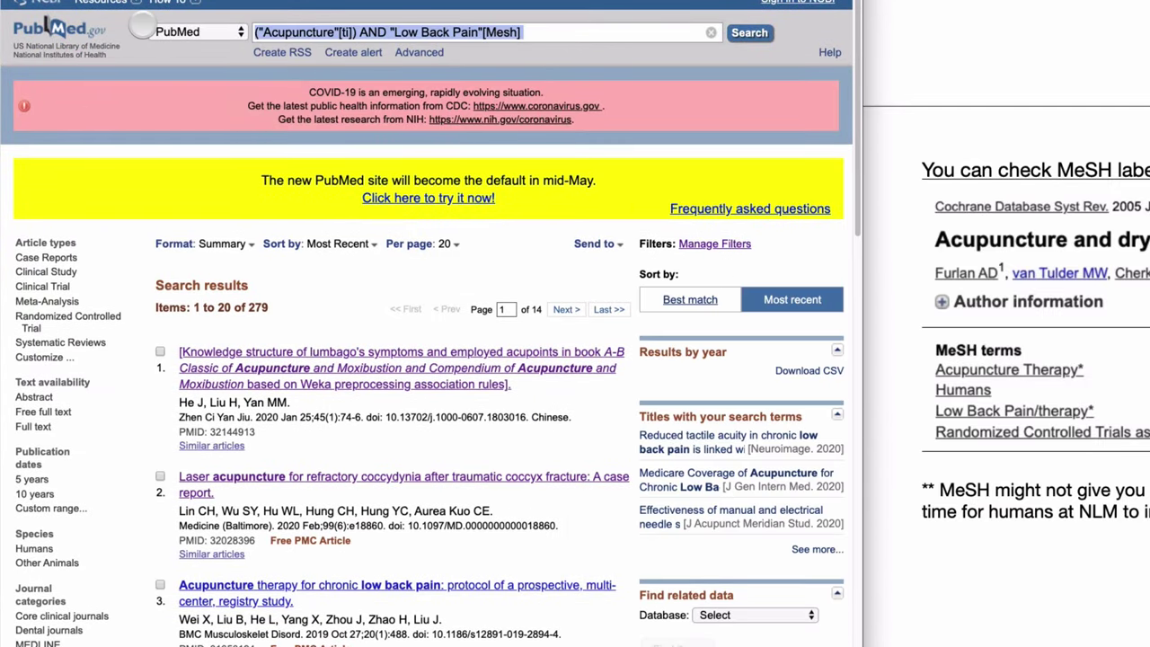
{"action": "type", "text": "acupun"}
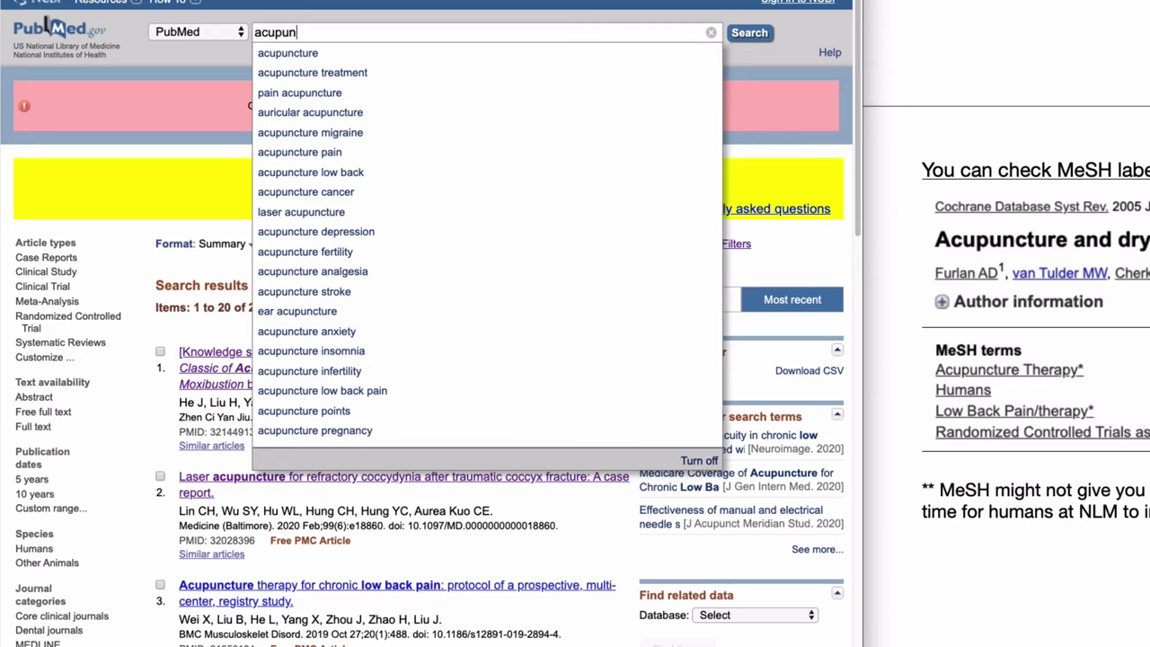
{"action": "type", "text": "c"}
{"action": "key", "text": "BackSpace"}
{"action": "key", "text": "BackSpace"}
{"action": "key", "text": "BackSpace"}
{"action": "key", "text": "BackSpace"}
{"action": "key", "text": "BackSpace"}
{"action": "key", "text": "BackSpace"}
{"action": "key", "text": "BackSpace"}
Step: Search PubMed for coronavirus
{"action": "type", "text": "coron"}
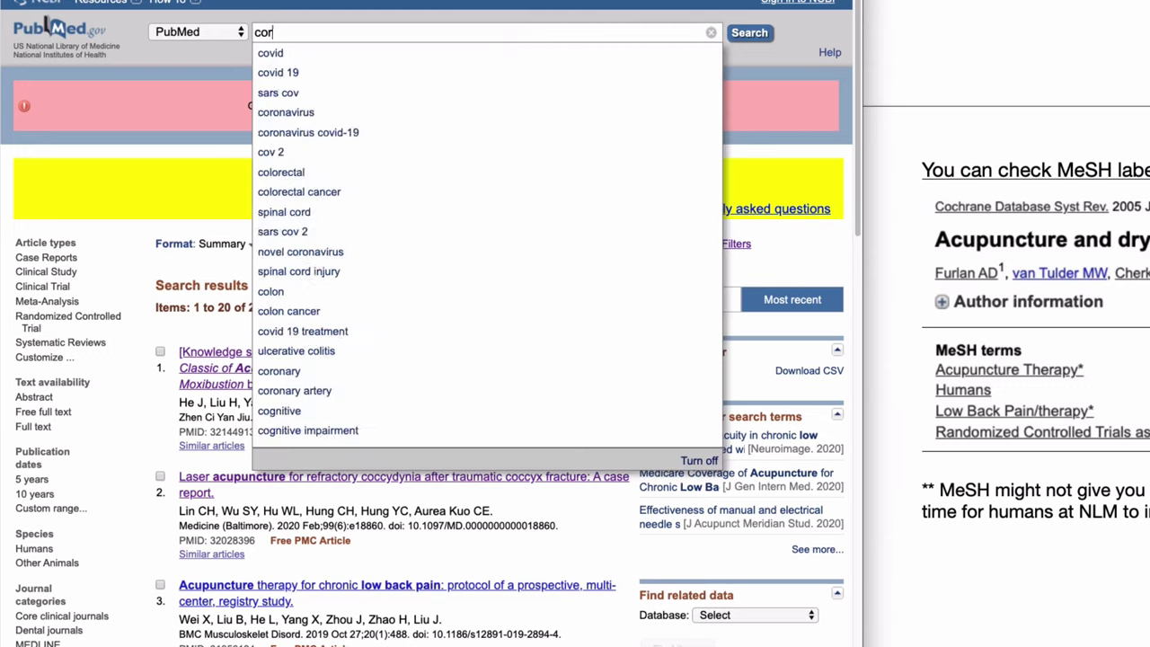
{"action": "type", "text": "a"}
{"action": "key", "text": "Down"}
{"action": "key", "text": "Return"}
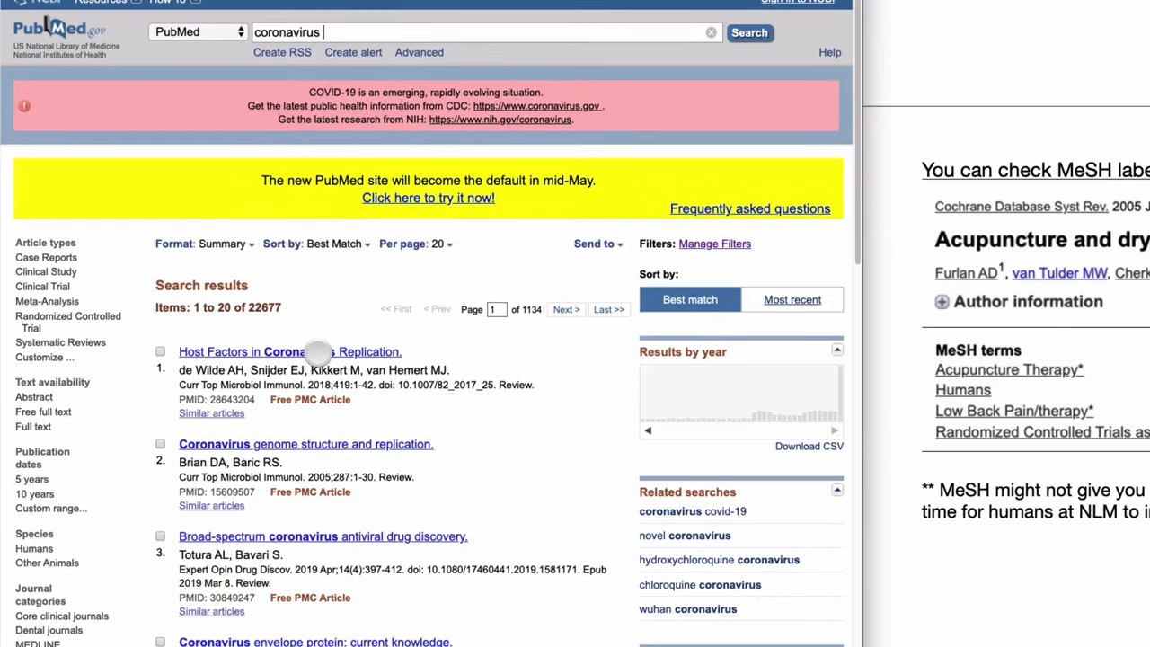
Step: Look at the article "Host Factors in Coronavirus Replication", return to the coronavirus results, and sort them by most recent
{"action": "left_click", "coordinate": [319, 351]}
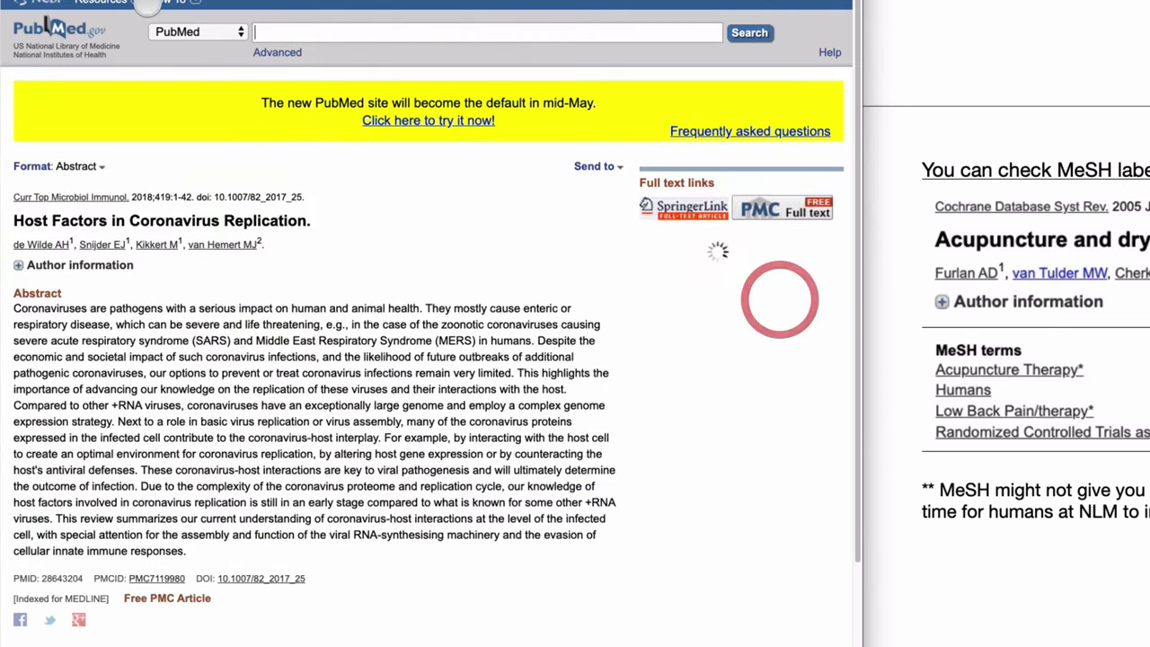
{"action": "key", "text": "alt+Left"}
{"action": "left_click", "coordinate": [775, 299]}
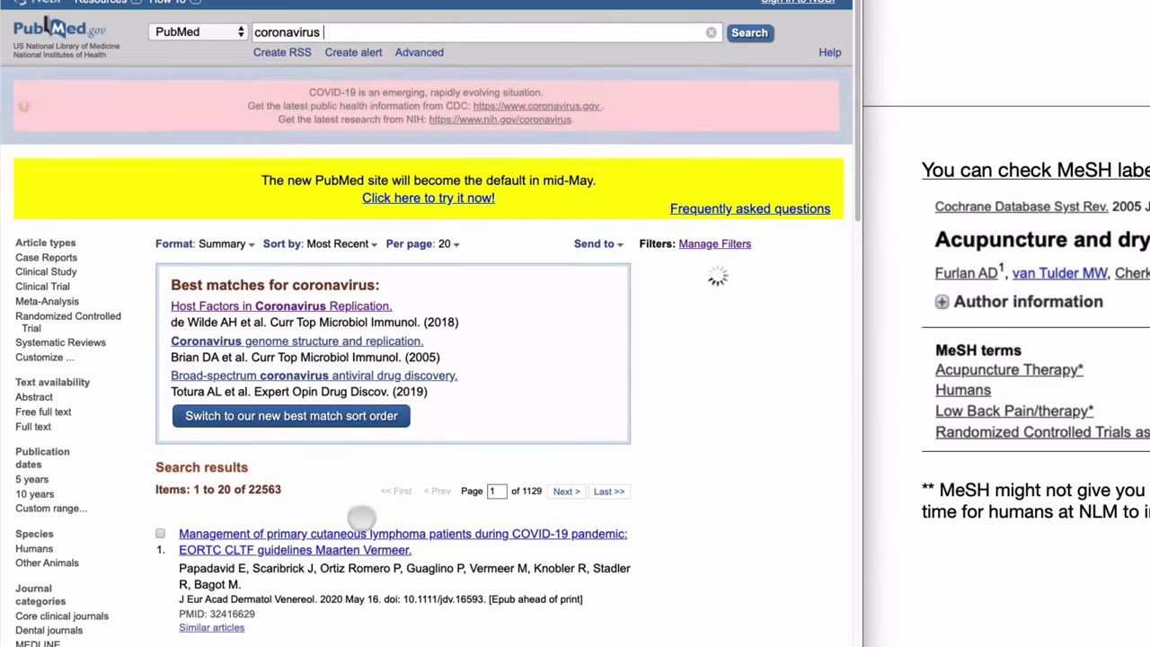
Step: Check recent coronavirus articles, including the comparison of RT-PCR diagnostic kits, for a MeSH terms section and return to the results
{"action": "left_click", "coordinate": [402, 537]}
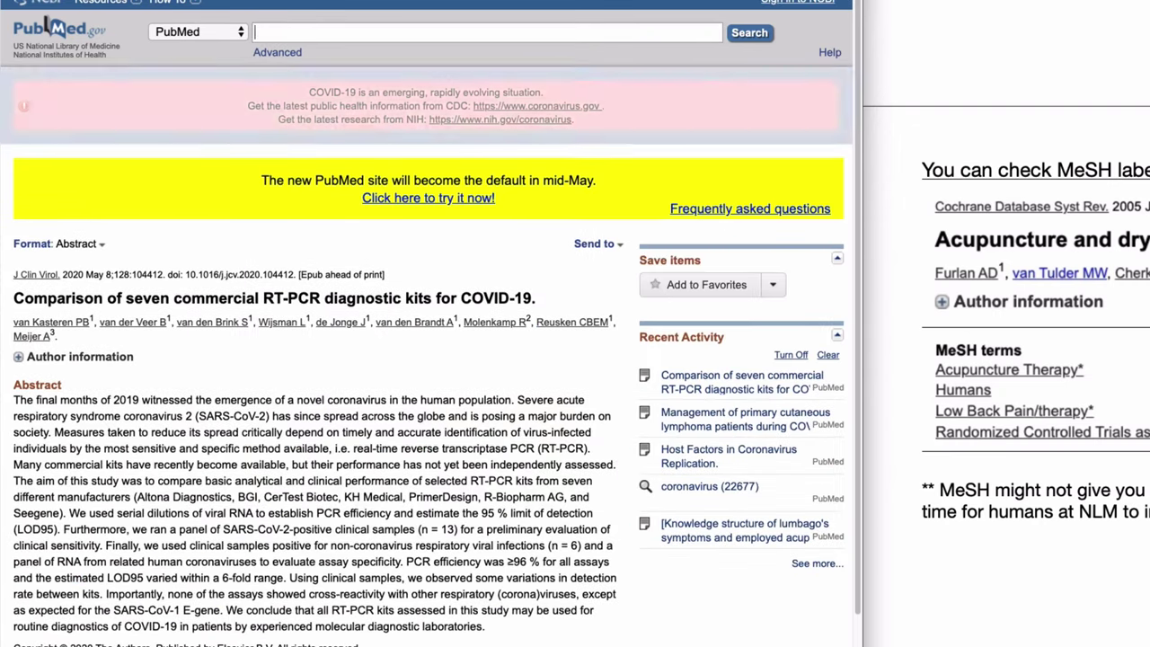
{"action": "scroll", "coordinate": [427, 324], "scroll_direction": "down", "scroll_amount": 5}
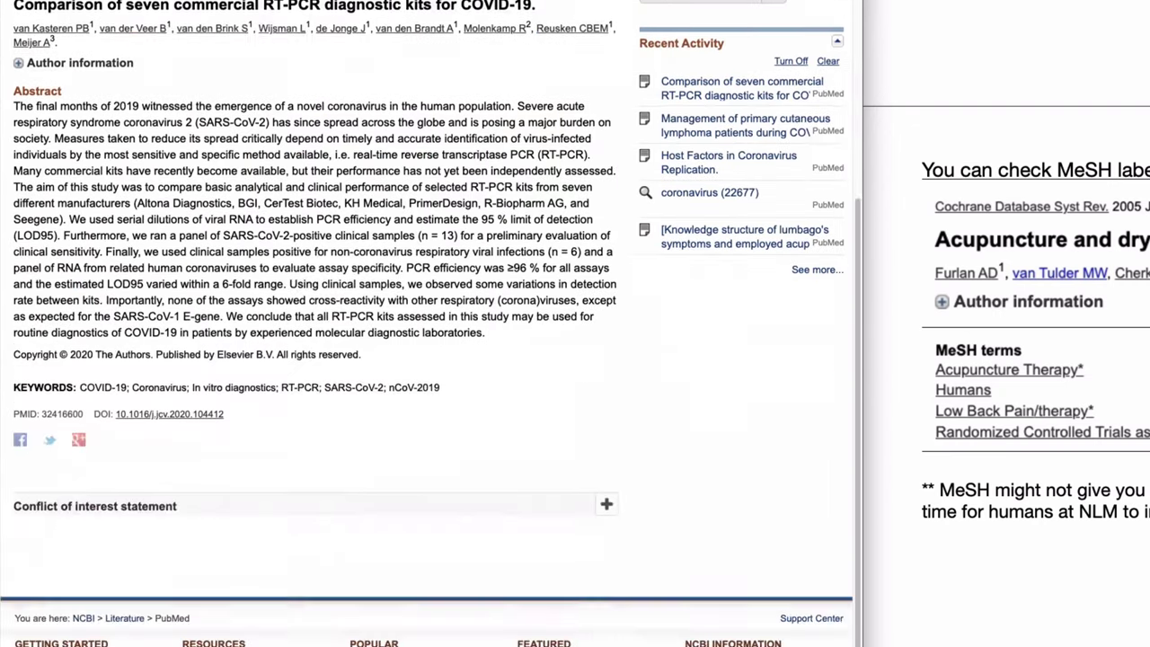
{"action": "key", "text": "alt+Left"}
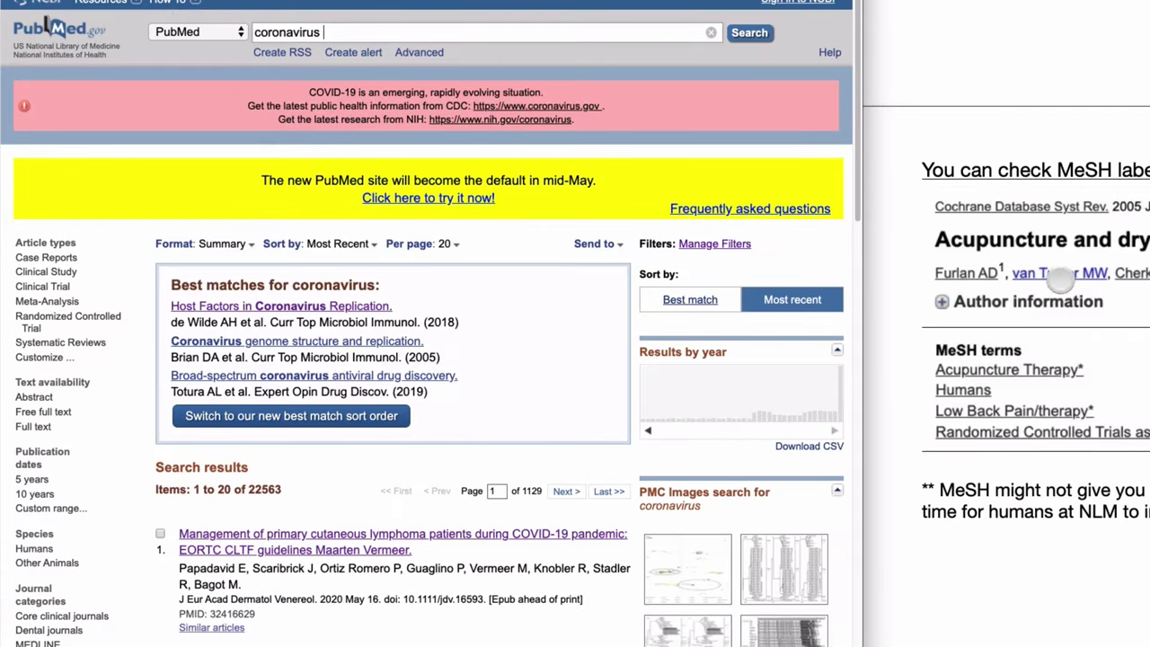
Step: Examine the "MeSH explode" section of the notes, highlighting the general-to-specific color phrase, the word "explode" and the pain example
{"action": "scroll", "coordinate": [994, 490], "scroll_direction": "down", "scroll_amount": 8}
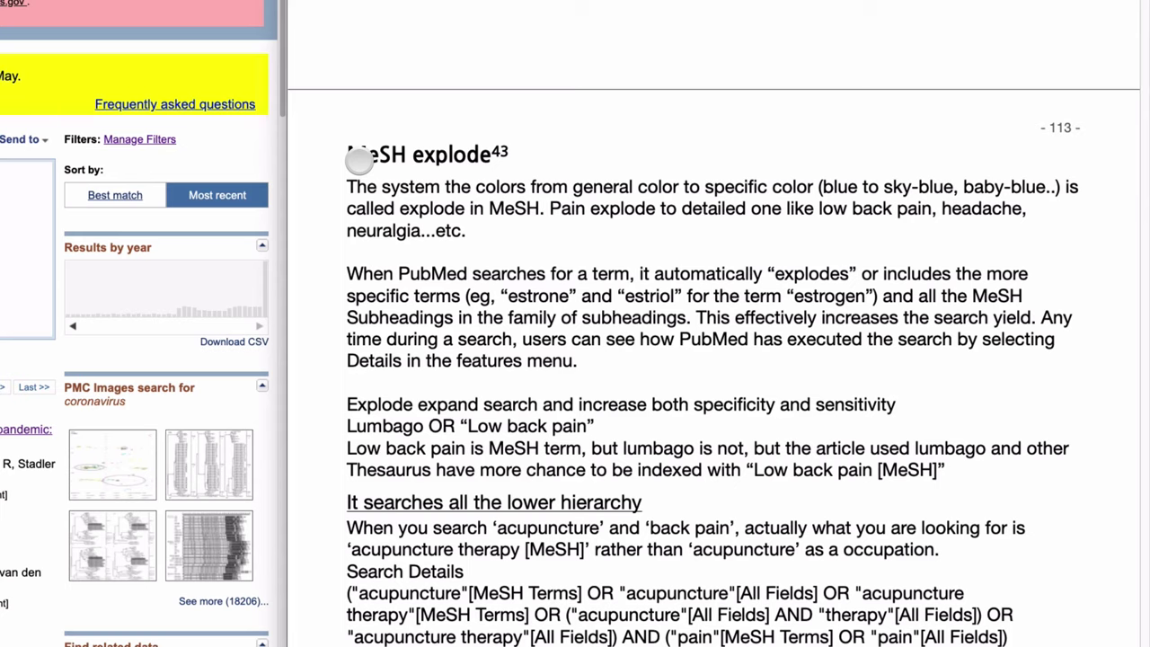
{"action": "left_click", "coordinate": [501, 246]}
{"action": "left_click", "coordinate": [674, 187]}
{"action": "left_click_drag", "start_coordinate": [535, 187], "coordinate": [809, 187]}
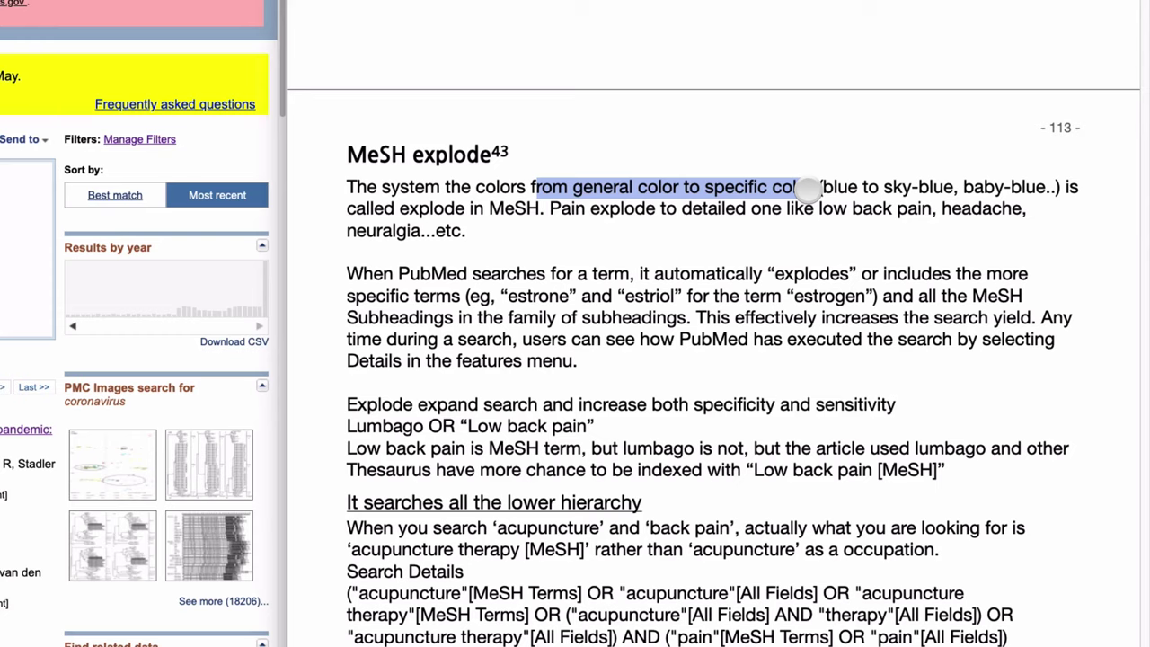
{"action": "left_click", "coordinate": [1070, 191]}
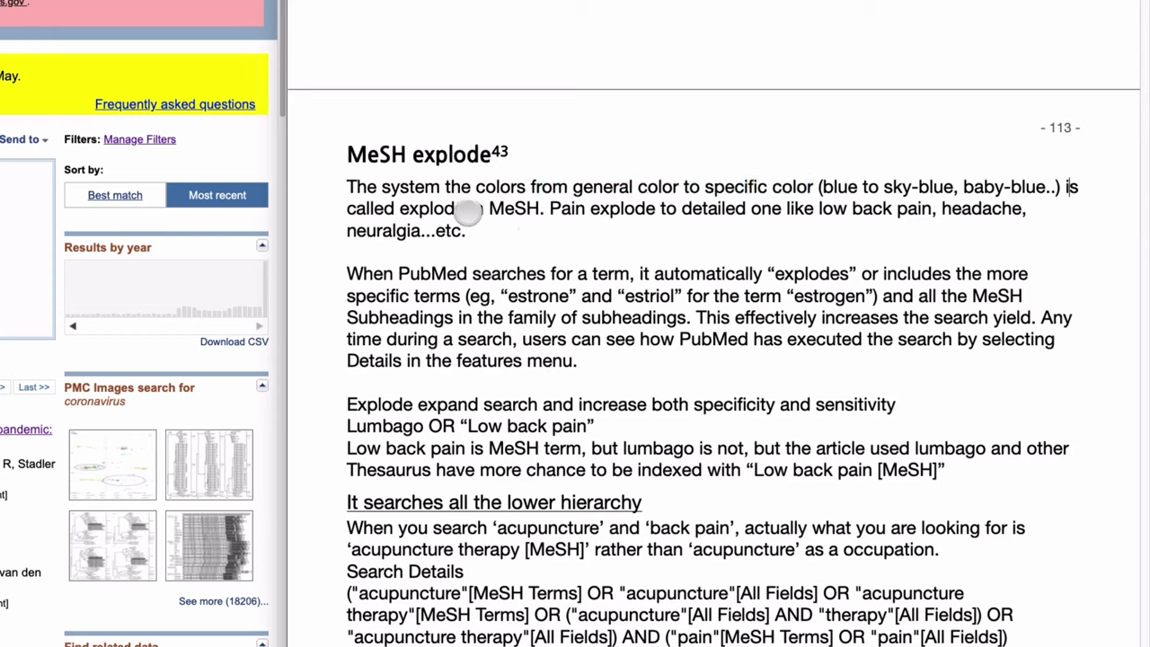
{"action": "left_click_drag", "start_coordinate": [467, 209], "coordinate": [395, 209]}
{"action": "left_click", "coordinate": [407, 209]}
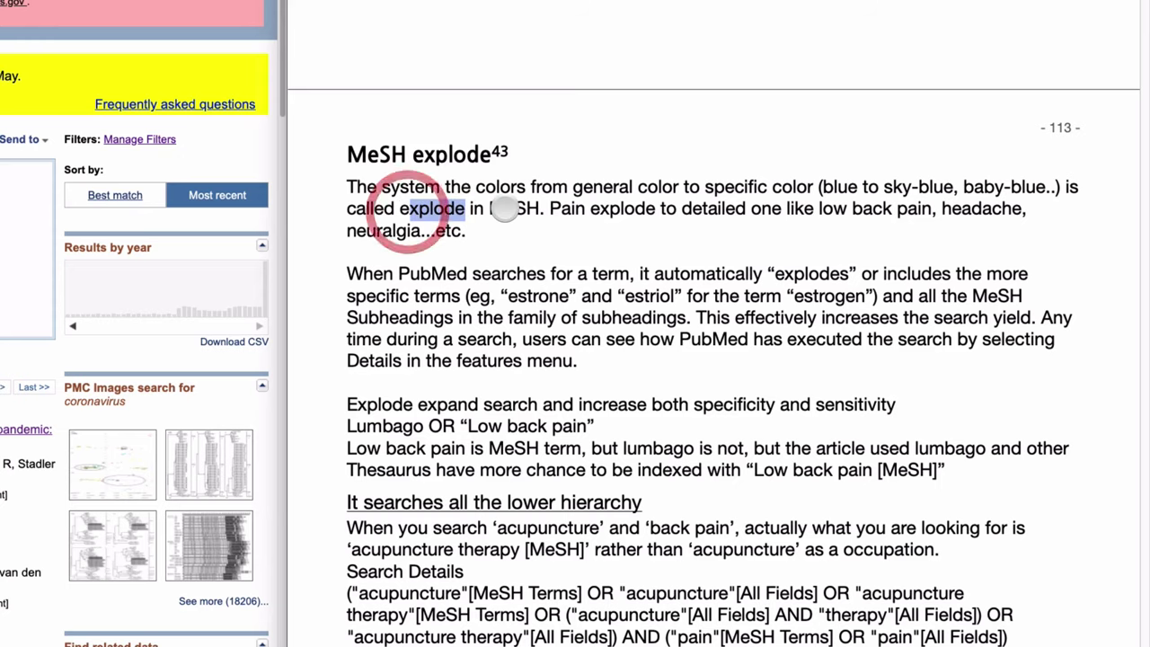
{"action": "left_click_drag", "start_coordinate": [547, 208], "coordinate": [806, 210]}
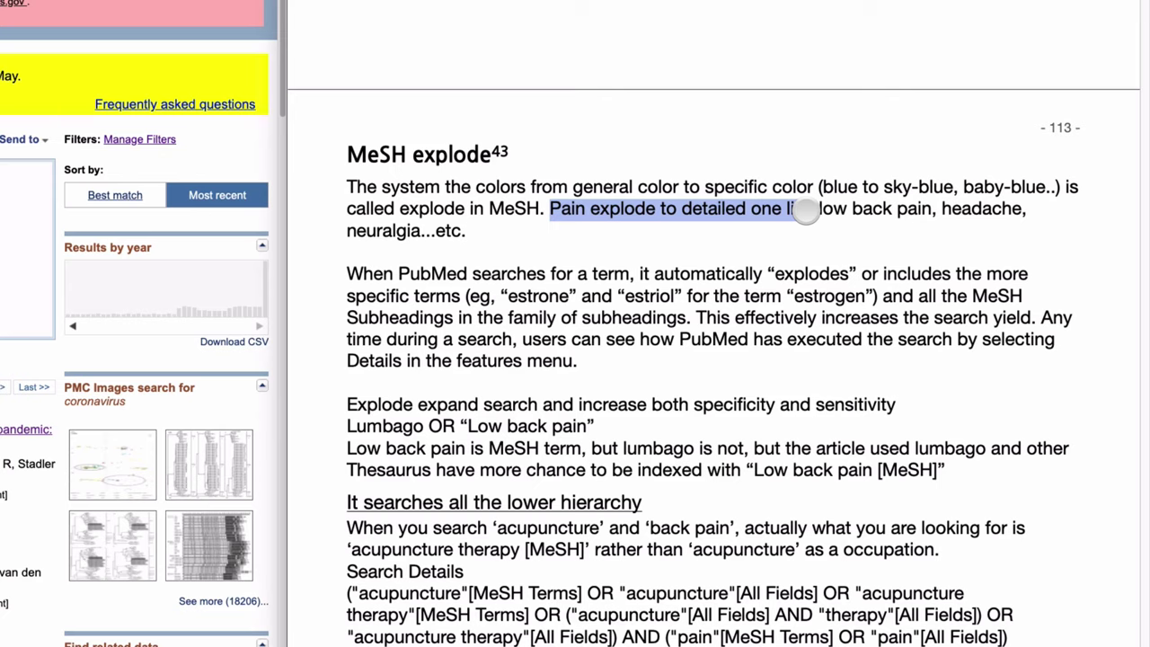
{"action": "left_click_drag", "start_coordinate": [806, 210], "coordinate": [814, 209]}
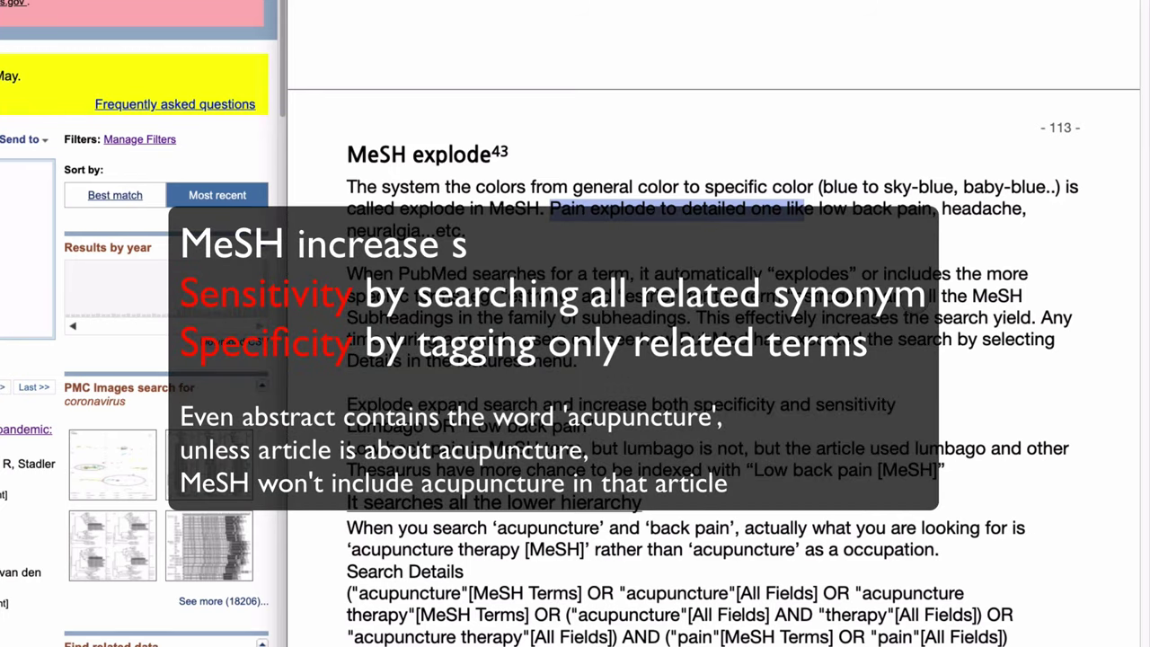
{"action": "scroll", "coordinate": [849, 379], "scroll_direction": "down", "scroll_amount": 3}
{"action": "scroll", "coordinate": [849, 381], "scroll_direction": "down", "scroll_amount": 1}
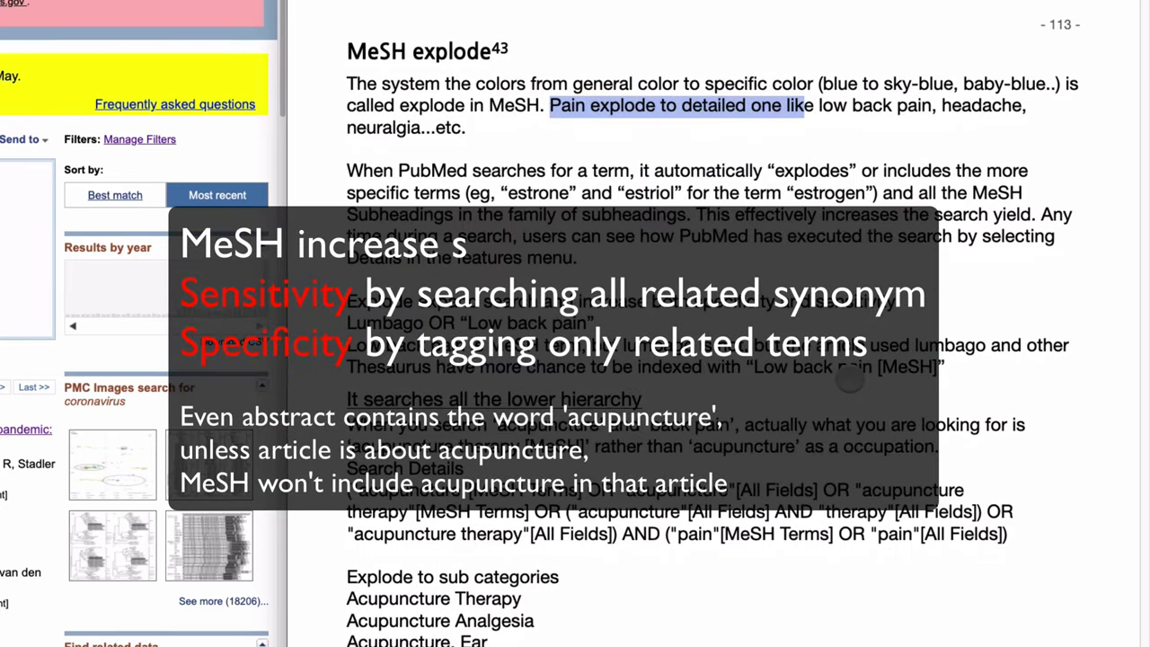